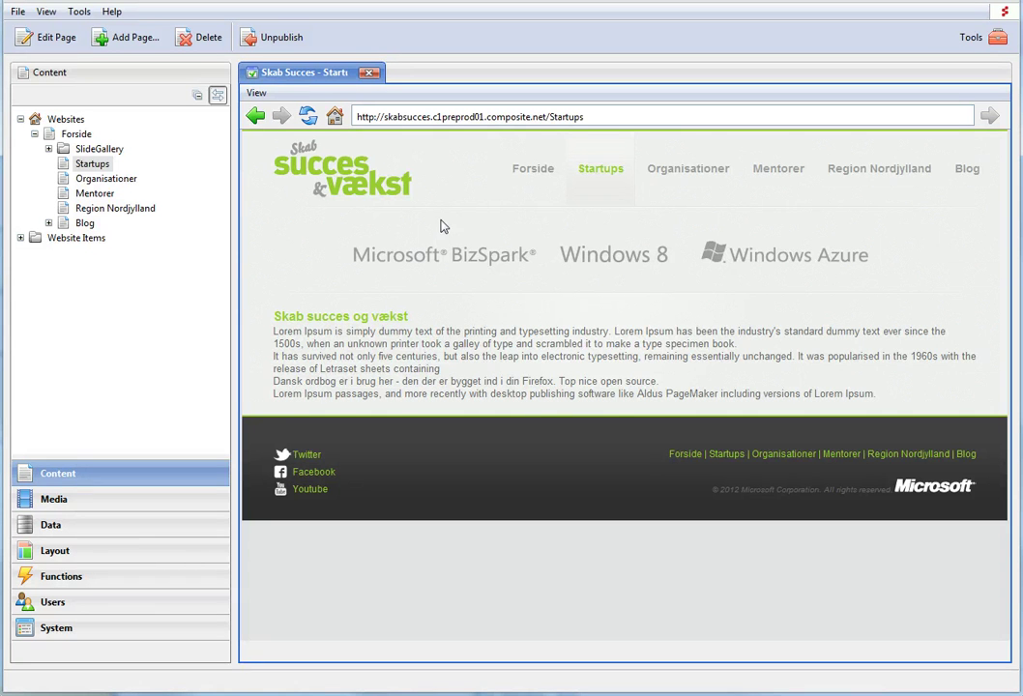
- Open the Startups page in the editor and add an 'fsdfds' paragraph at the end
{"action": "left_click", "coordinate": [92, 167]}
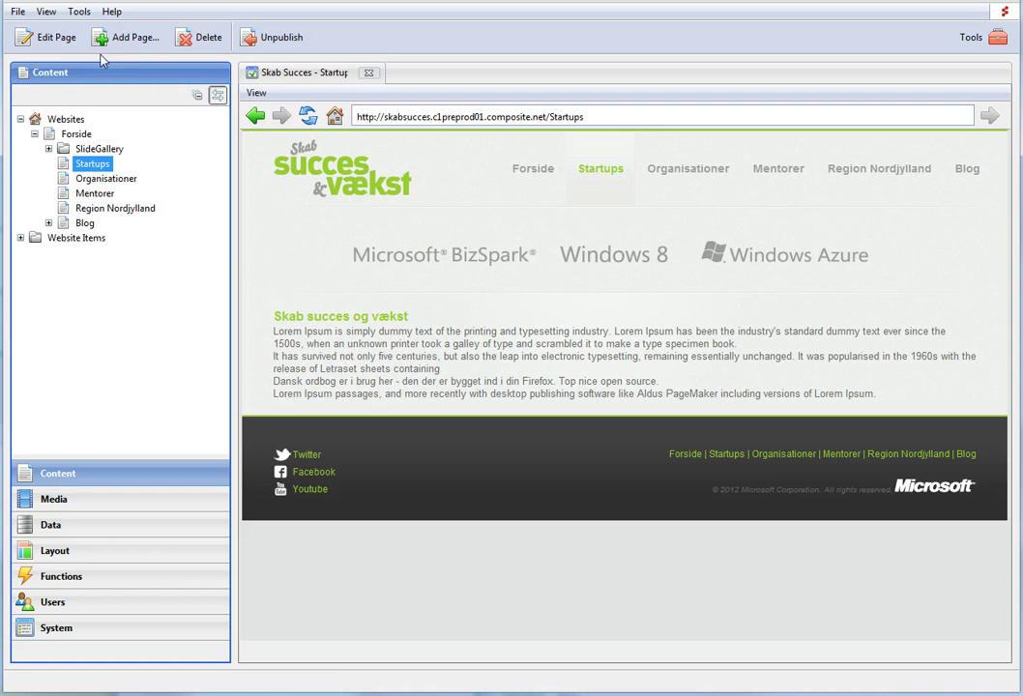
{"action": "left_click", "coordinate": [59, 41]}
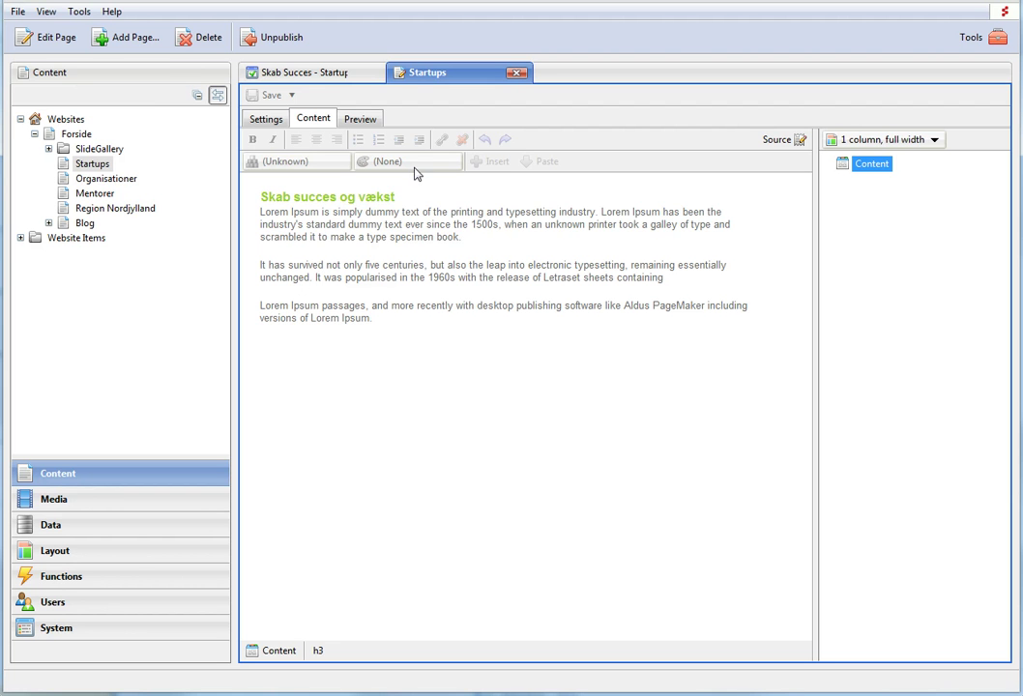
{"action": "left_click", "coordinate": [412, 320]}
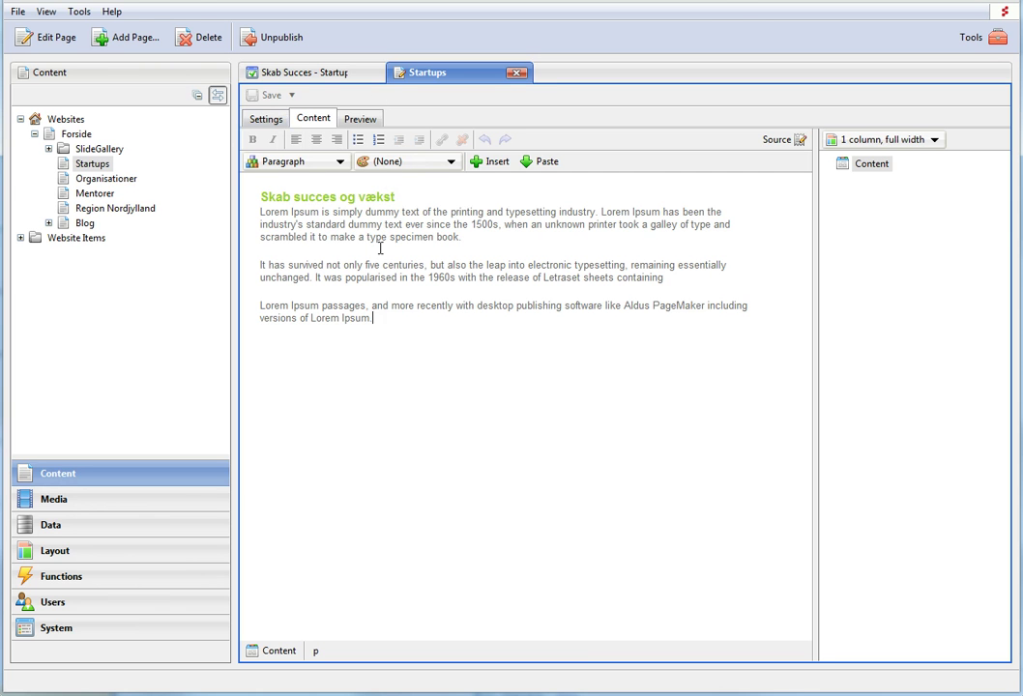
{"action": "key", "text": "Return"}
{"action": "type", "text": "fsdfds"}
{"action": "key", "text": "Return"}
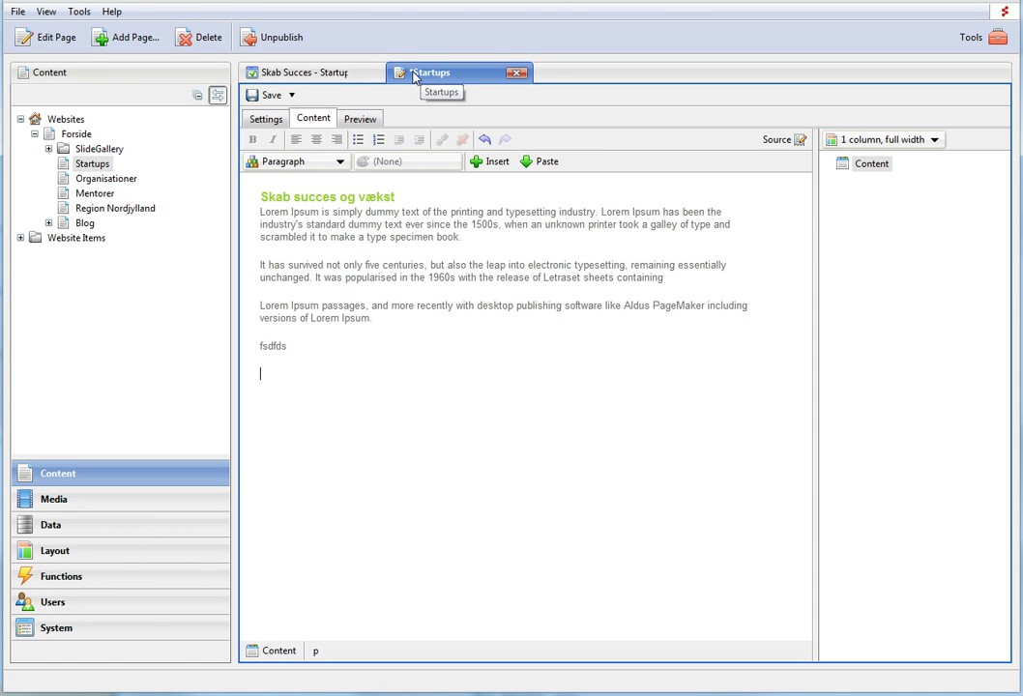
- Save and publish the Startups page, check the live preview, then return to editing
{"action": "left_click", "coordinate": [268, 95]}
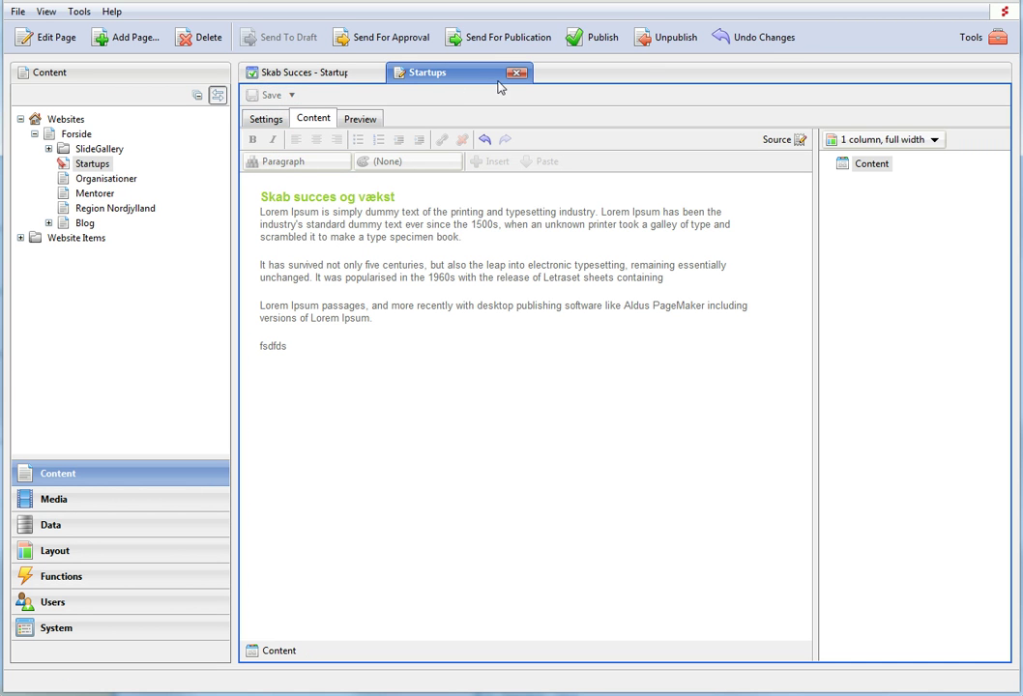
{"action": "left_click", "coordinate": [588, 43]}
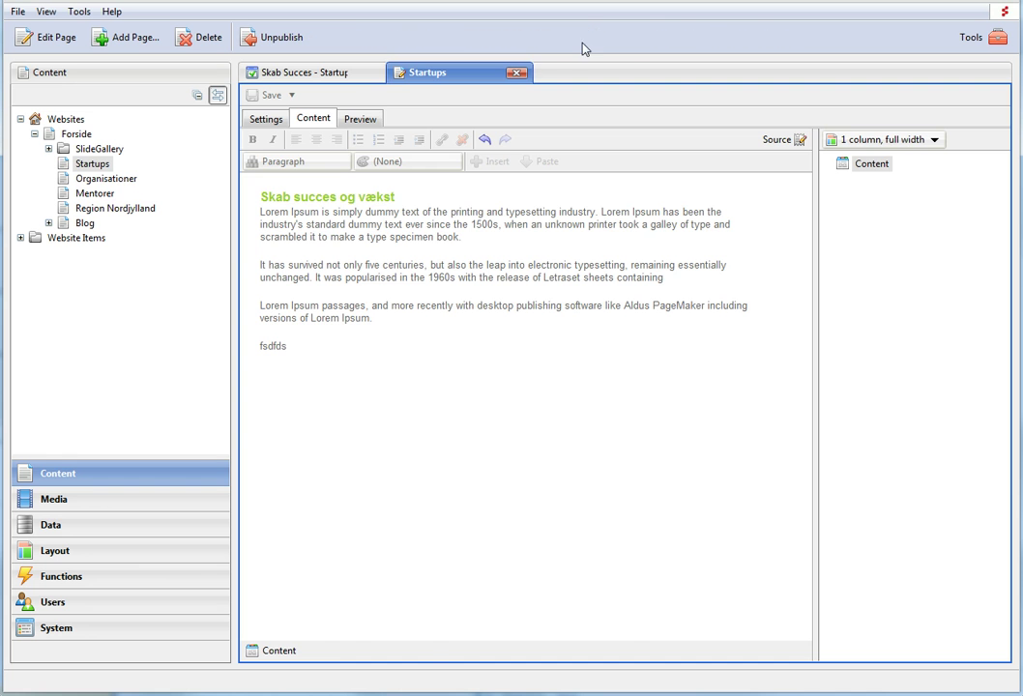
{"action": "left_click", "coordinate": [324, 73]}
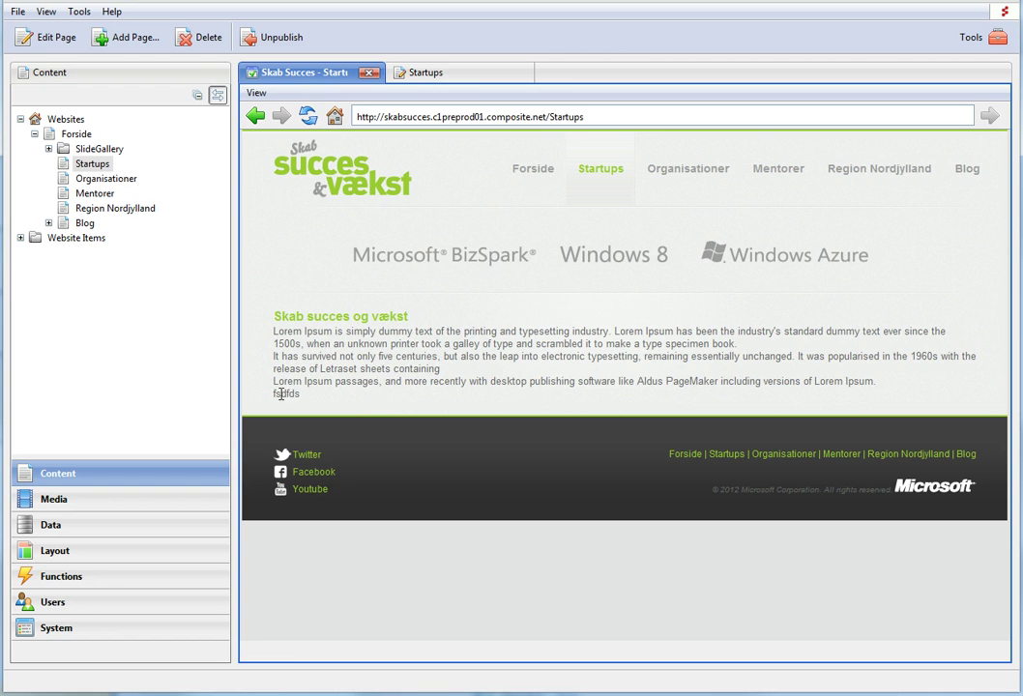
{"action": "left_click", "coordinate": [430, 74]}
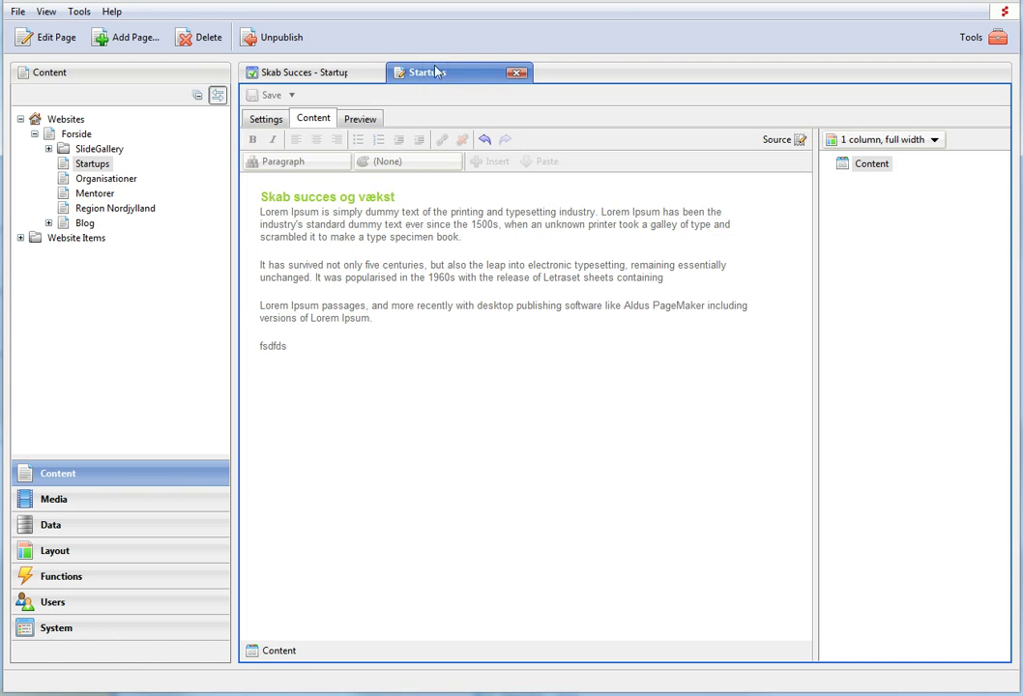
- Change the extra paragraph to 'fsdfds2' and Save and Publish it from the Save dropdown
{"action": "left_click", "coordinate": [294, 348]}
{"action": "type", "text": "2"}
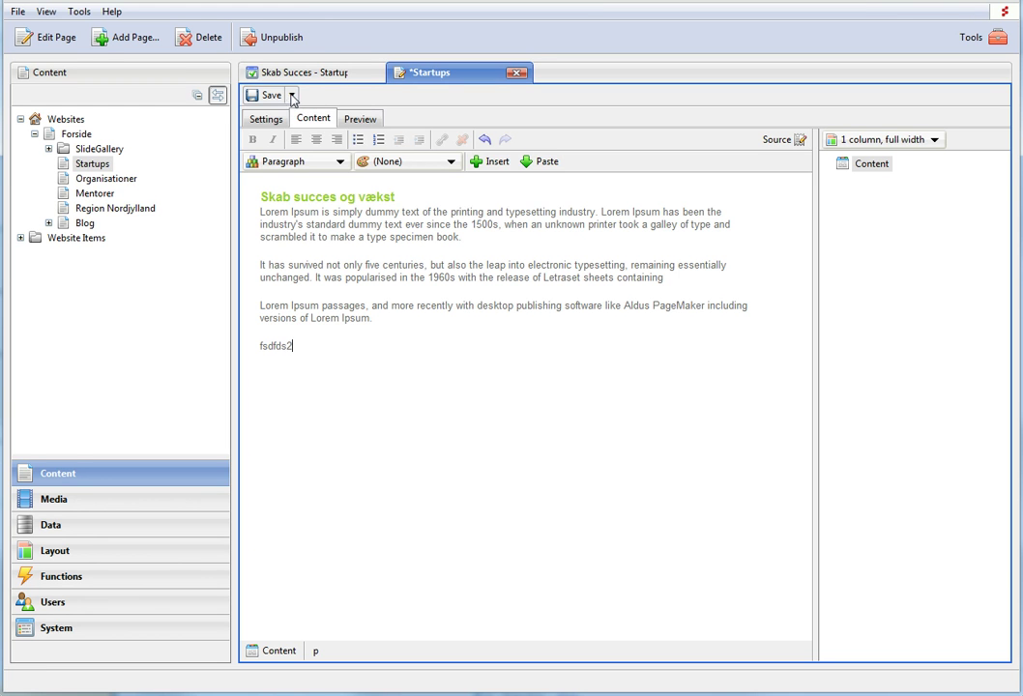
{"action": "left_click", "coordinate": [292, 94]}
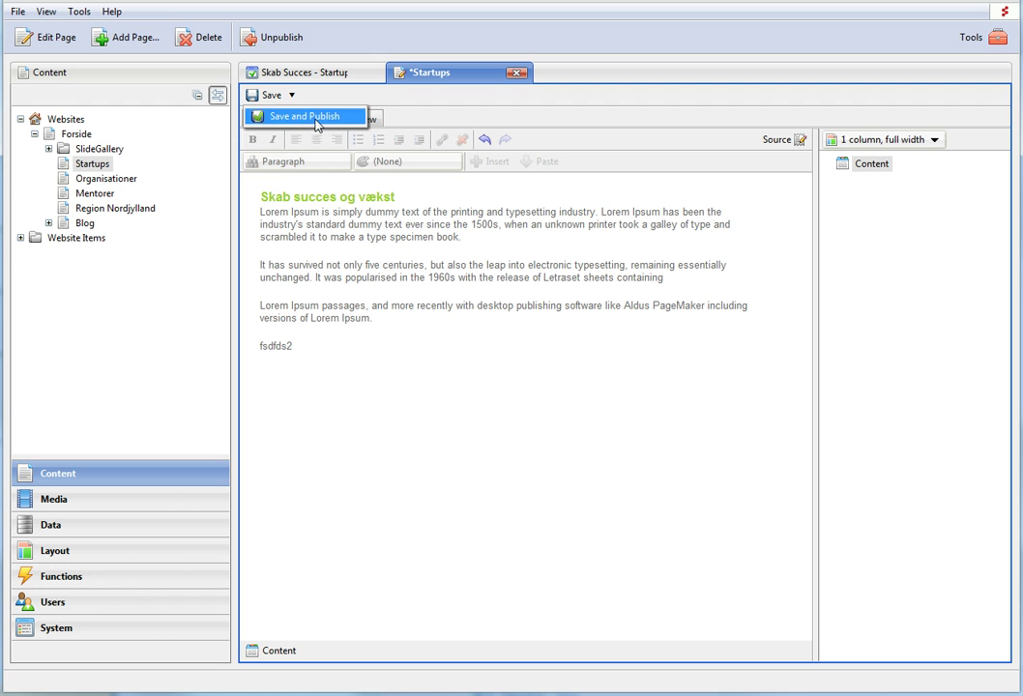
{"action": "left_click", "coordinate": [315, 116]}
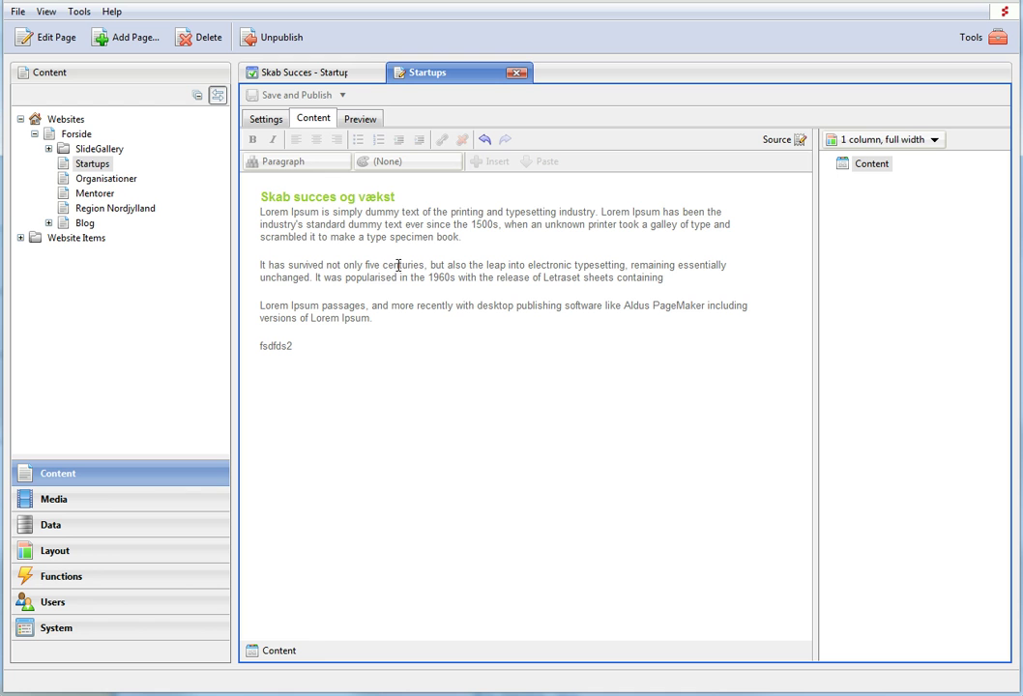
- Extend the heading to 'Skab succes og vækst - new heading', publish it, and confirm it in the refreshed preview
{"action": "left_click", "coordinate": [434, 200]}
{"action": "type", "text": "-"}
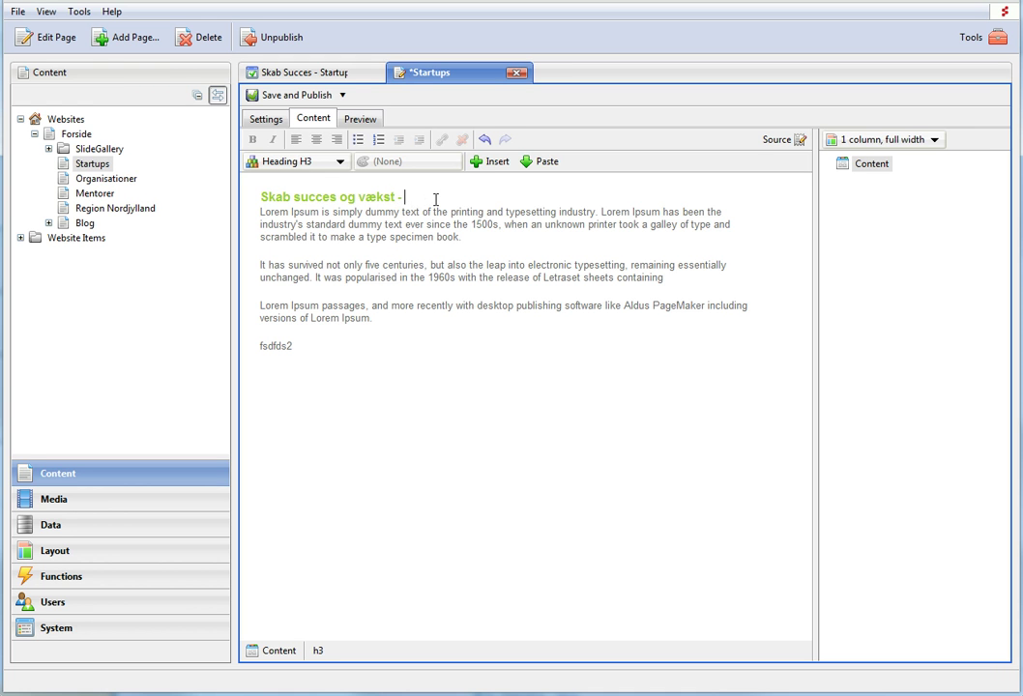
{"action": "type", "text": "new heading"}
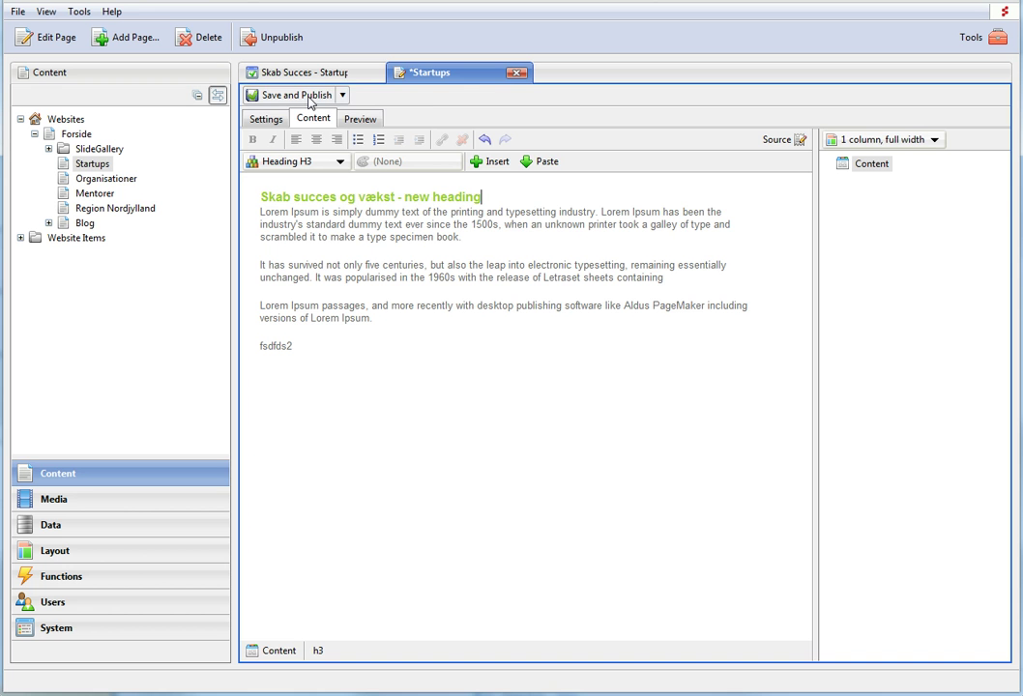
{"action": "left_click", "coordinate": [310, 100]}
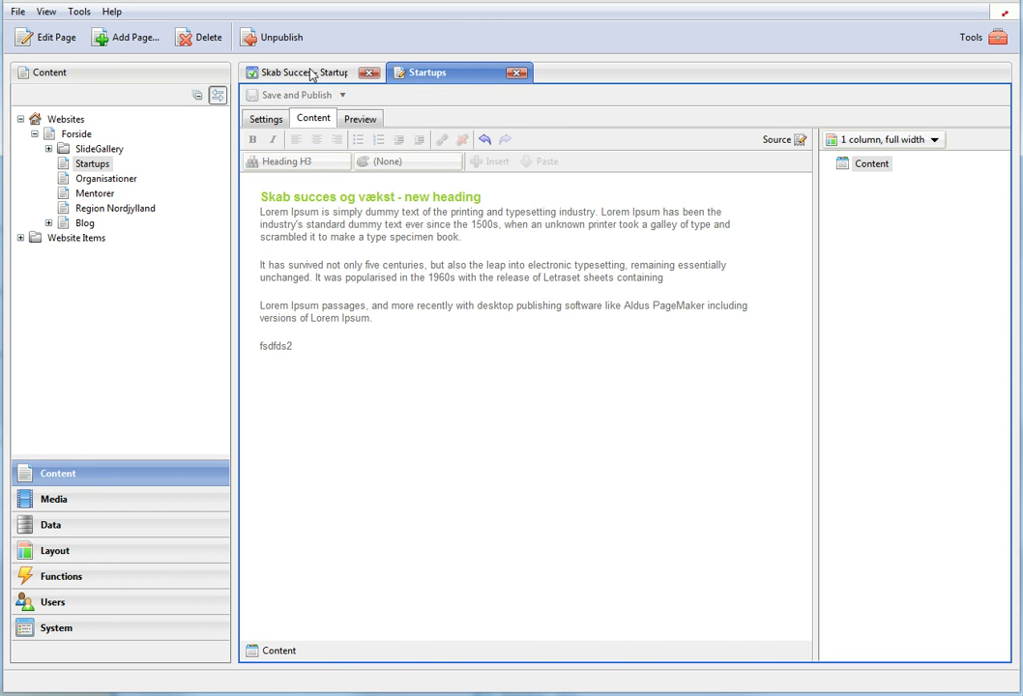
{"action": "left_click", "coordinate": [312, 73]}
{"action": "left_click", "coordinate": [308, 116]}
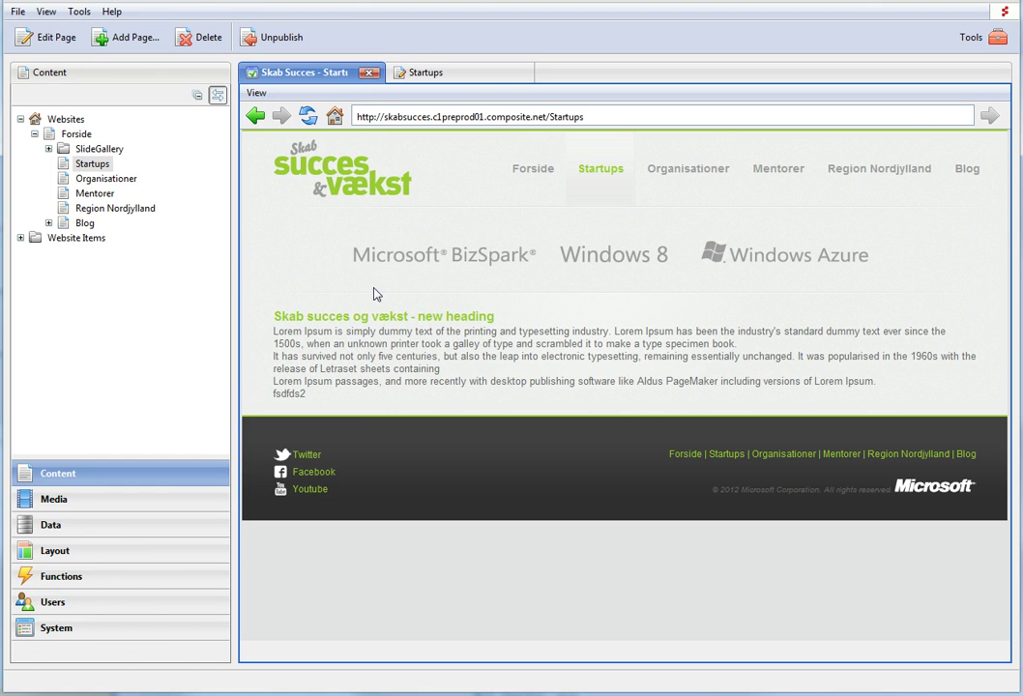
{"action": "left_click", "coordinate": [430, 74]}
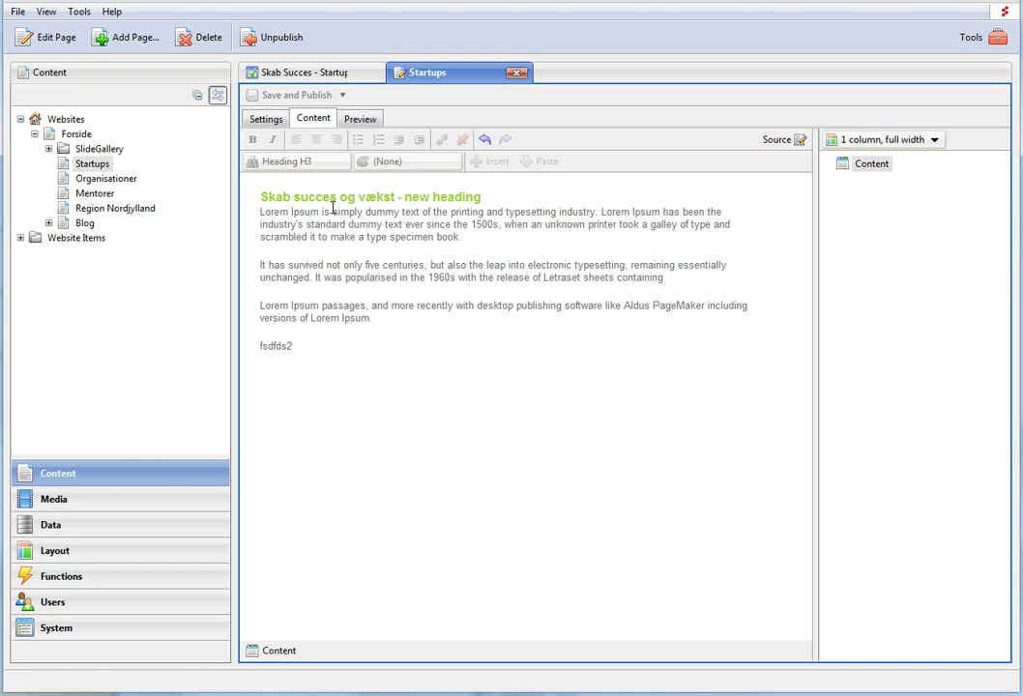
- Open the Organisationer page, add text to its empty content, and save and publish it
{"action": "left_click", "coordinate": [107, 179]}
{"action": "left_click", "coordinate": [48, 36]}
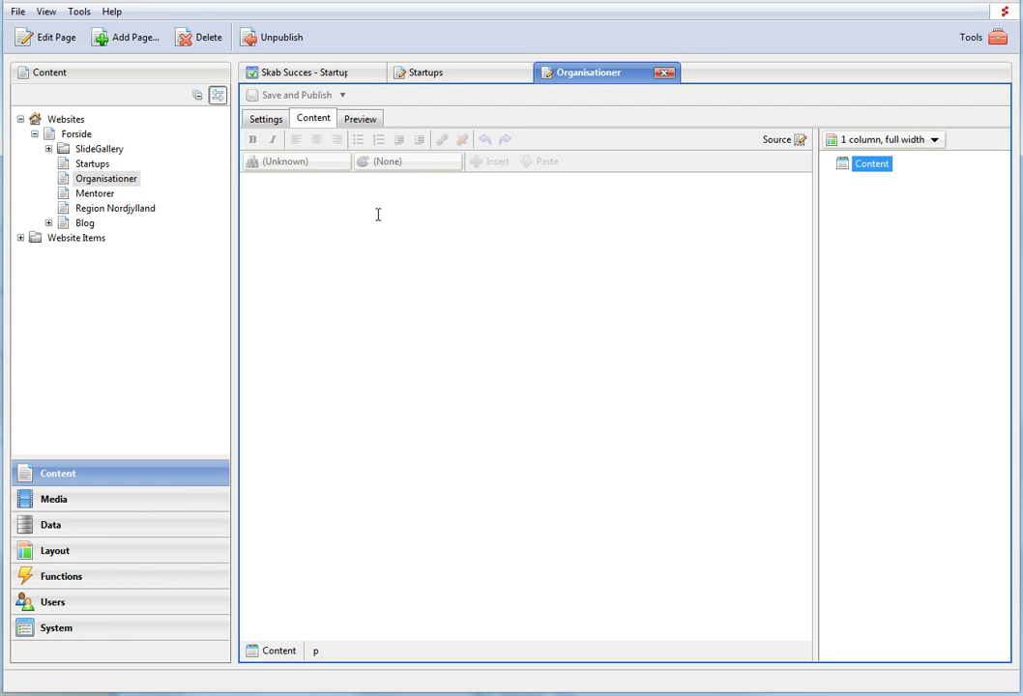
{"action": "left_click", "coordinate": [375, 214]}
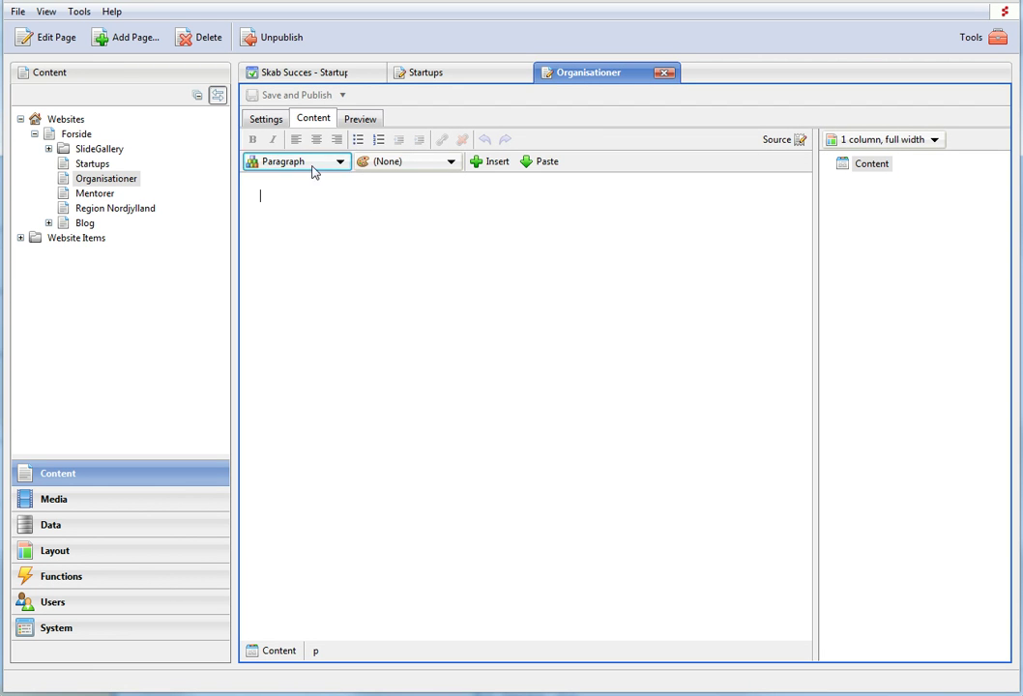
{"action": "type", "text": "xzcxzcxzc"}
{"action": "left_click", "coordinate": [307, 94]}
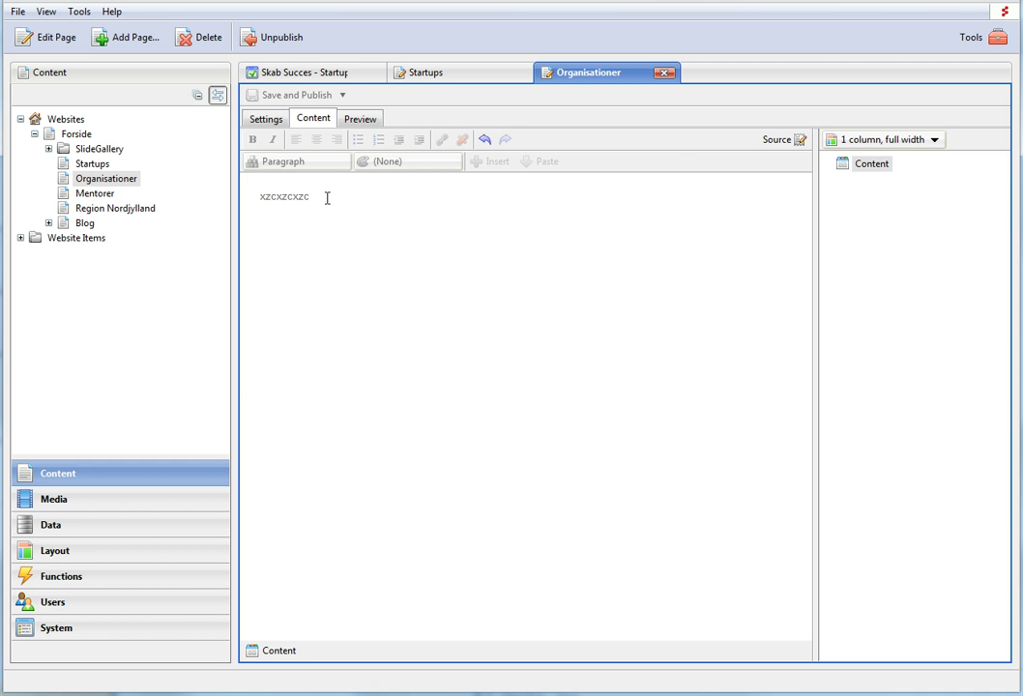
- Add more words ending in 'fdfdsf' to Organisationer, save it, then save and publish
{"action": "left_click", "coordinate": [327, 198]}
{"action": "type", "text": "sdsdsd"}
{"action": "left_click", "coordinate": [342, 96]}
{"action": "left_click", "coordinate": [329, 117]}
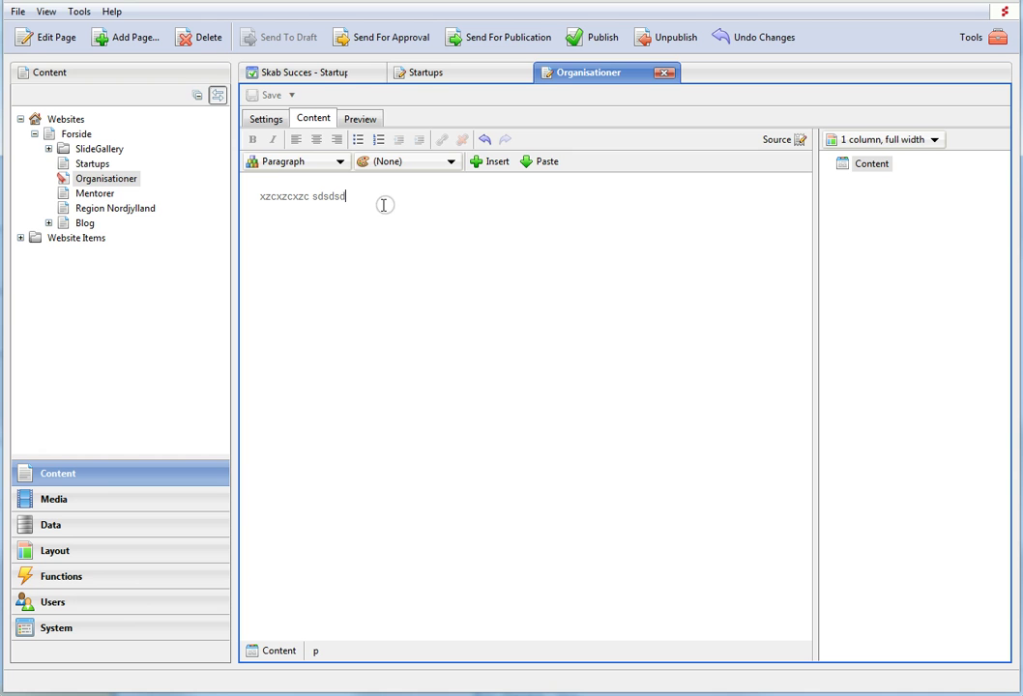
{"action": "type", "text": "dfdsfsdfs"}
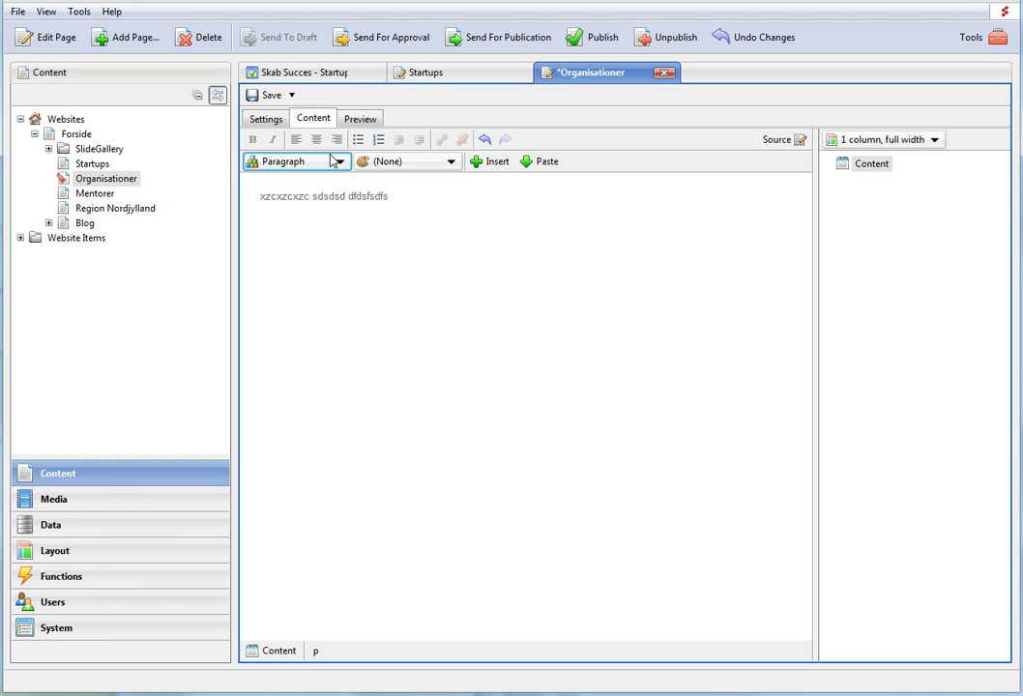
{"action": "left_click", "coordinate": [269, 95]}
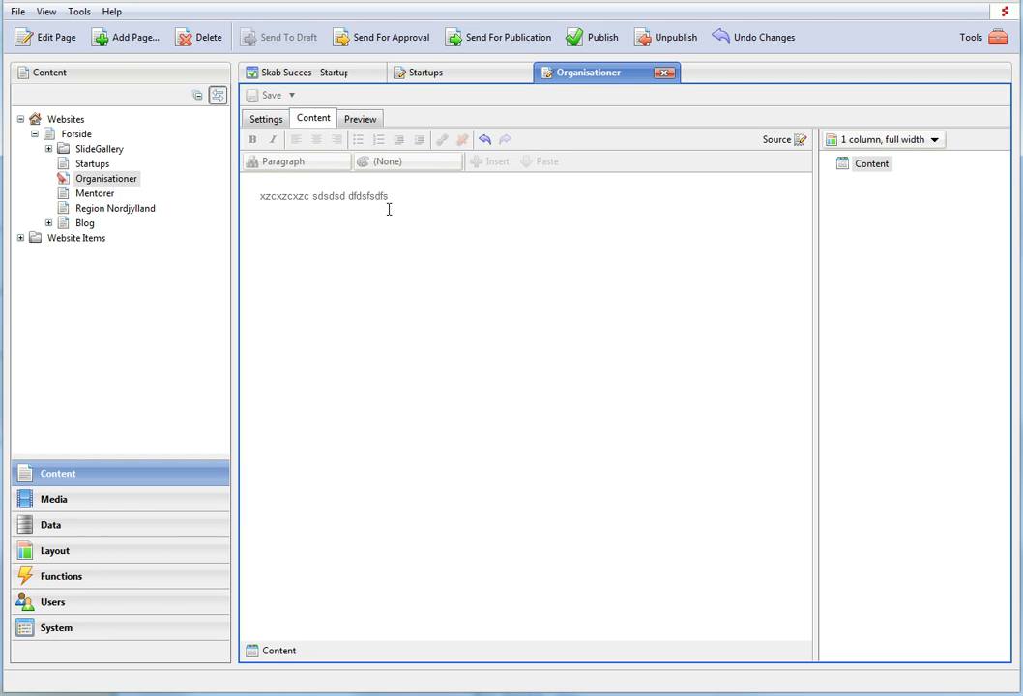
{"action": "left_click", "coordinate": [421, 193]}
{"action": "type", "text": "fdfdsf"}
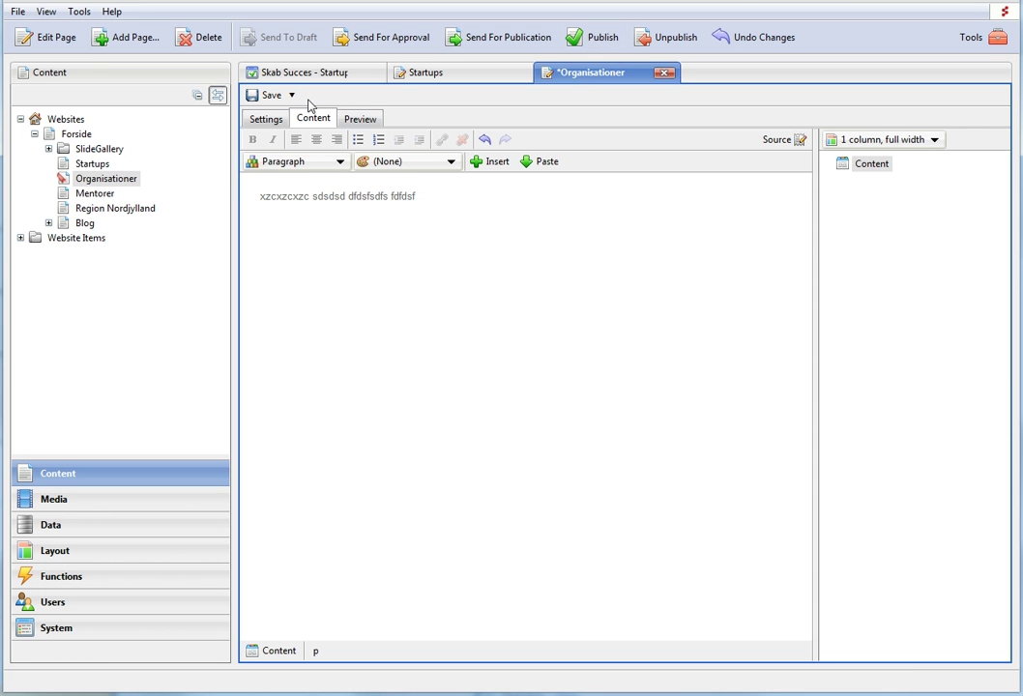
{"action": "left_click", "coordinate": [291, 94]}
{"action": "left_click", "coordinate": [276, 114]}
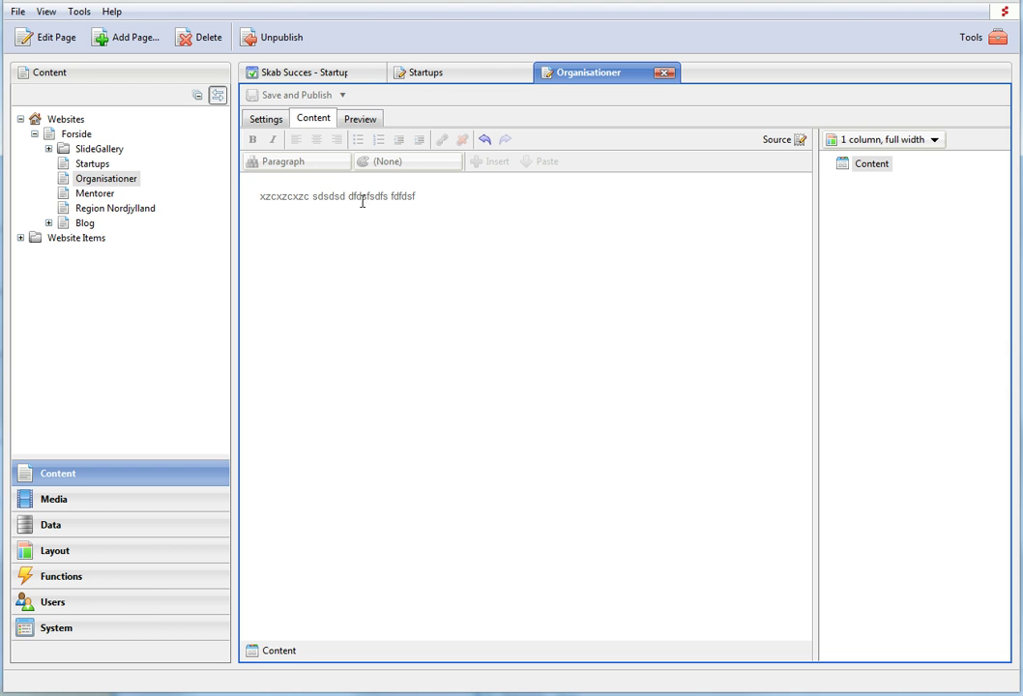
- Insert a 'fdsdsfdsf' paragraph after the first Startups paragraph, save with Ctrl+S, and show the HTML source
{"action": "left_click", "coordinate": [462, 74]}
{"action": "left_click", "coordinate": [498, 238]}
{"action": "key", "text": "Return"}
{"action": "type", "text": "fdsdsfdsf"}
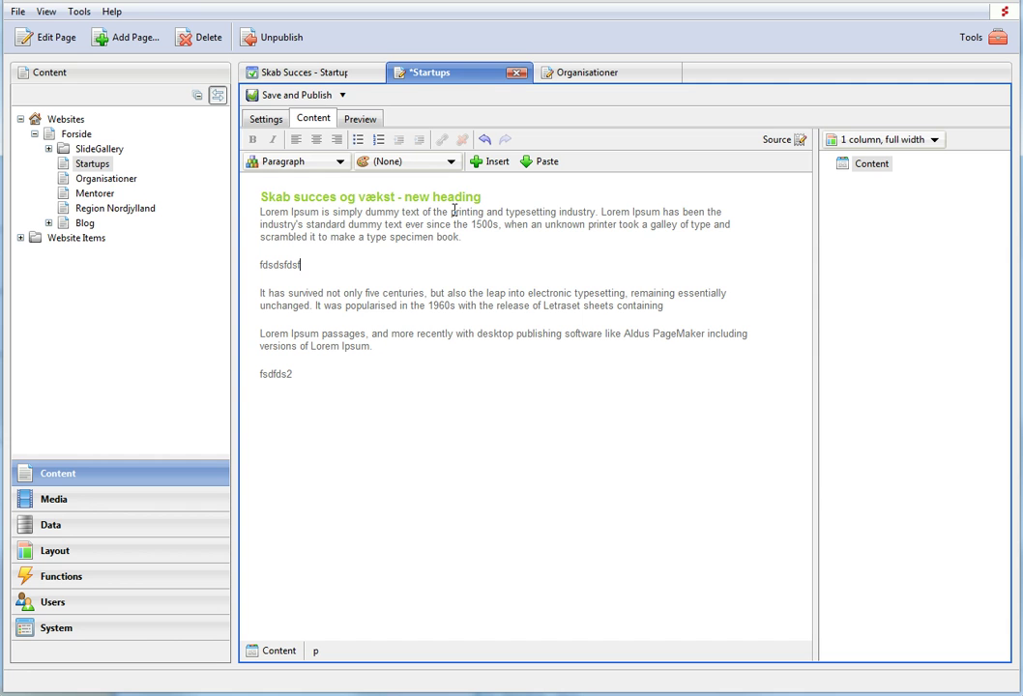
{"action": "key", "text": "ctrl+s"}
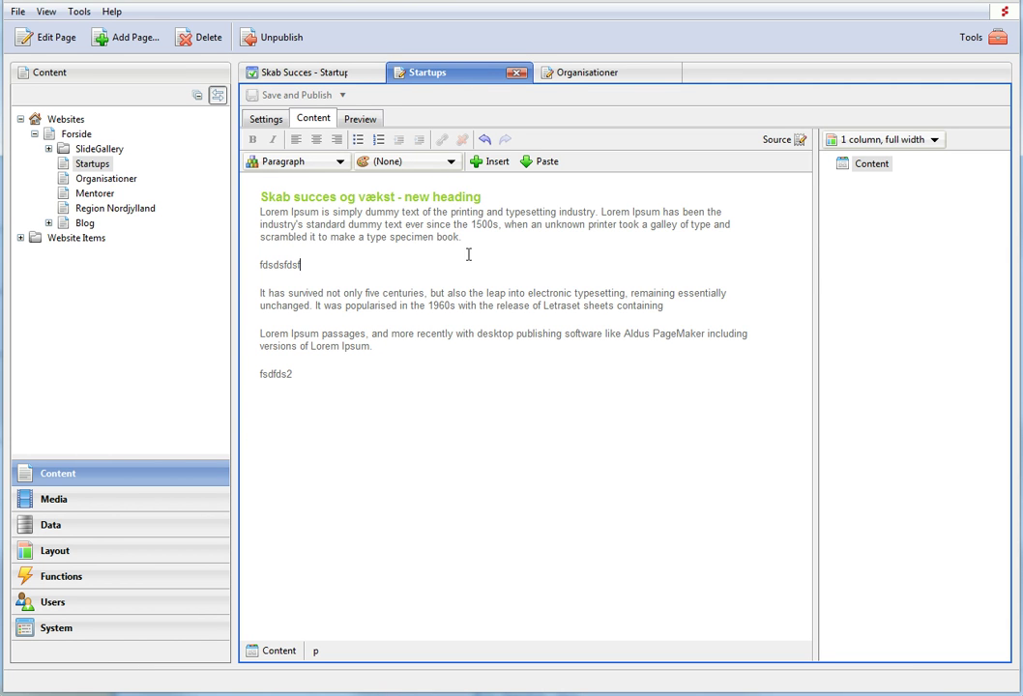
{"action": "left_click", "coordinate": [774, 141]}
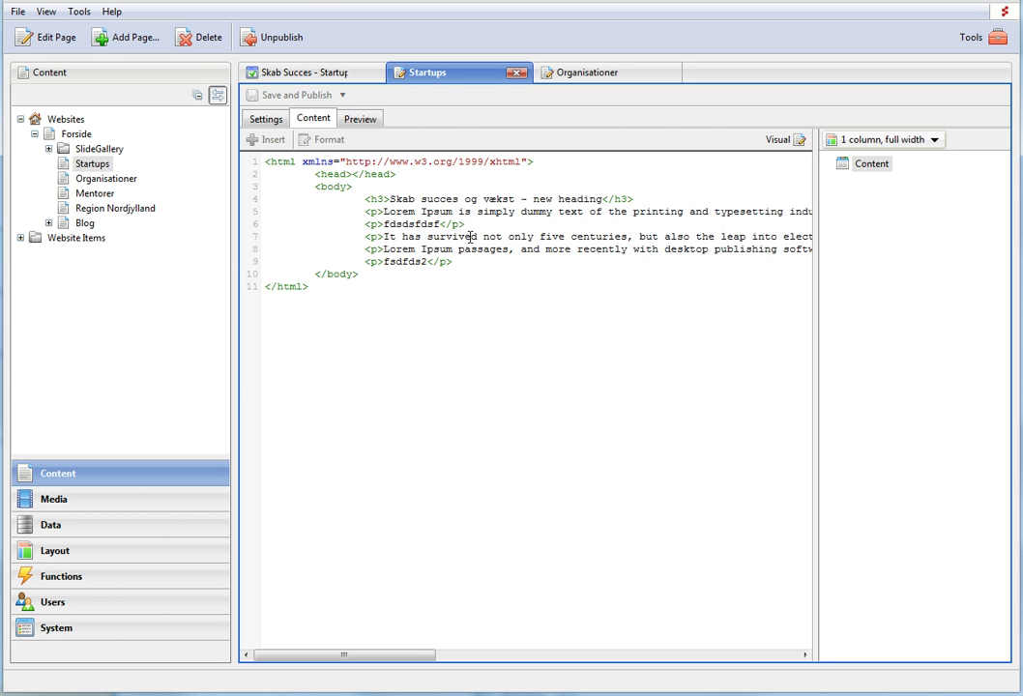
- Add <p>hello</p> below the Startups h3 line in the source, preview it, and save with Ctrl+S
{"action": "double_click", "coordinate": [523, 196]}
{"action": "key", "text": "Return"}
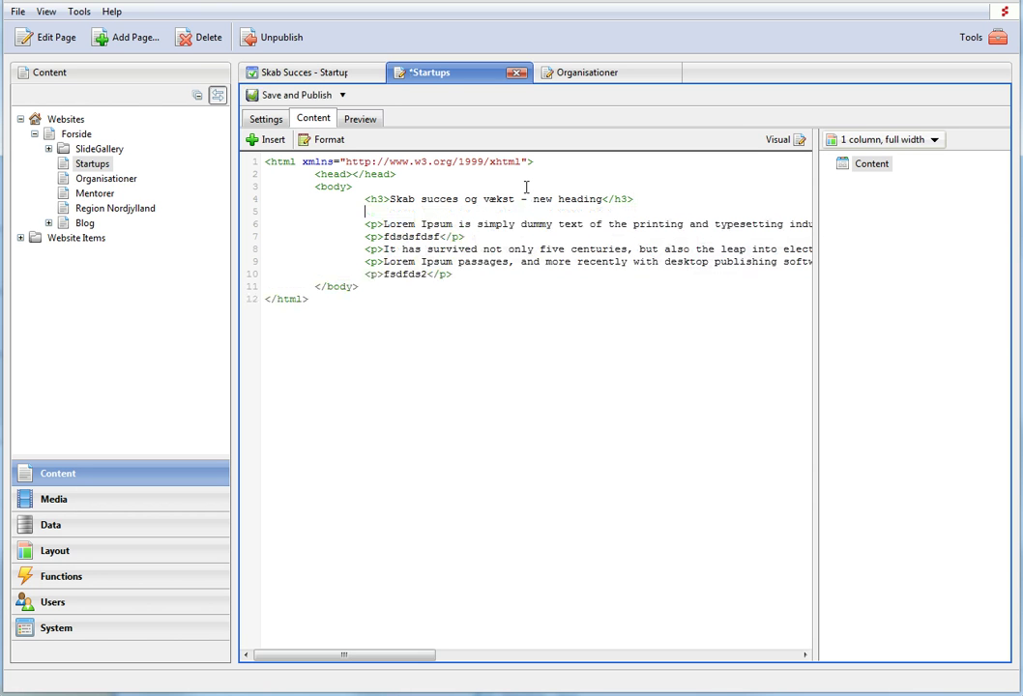
{"action": "left_click", "coordinate": [359, 118]}
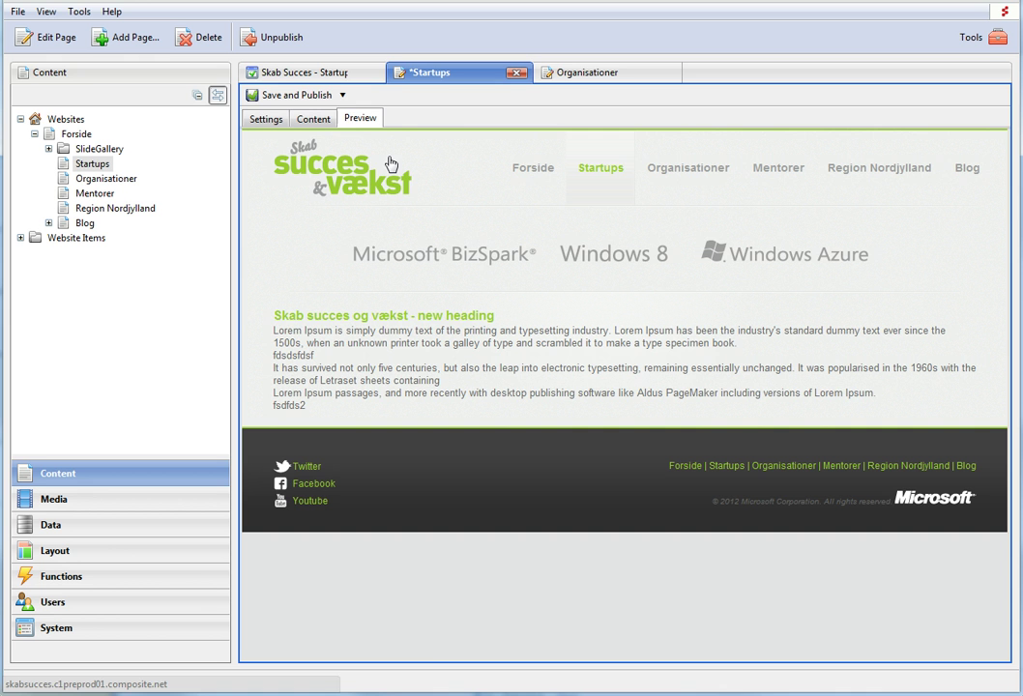
{"action": "left_click", "coordinate": [316, 119]}
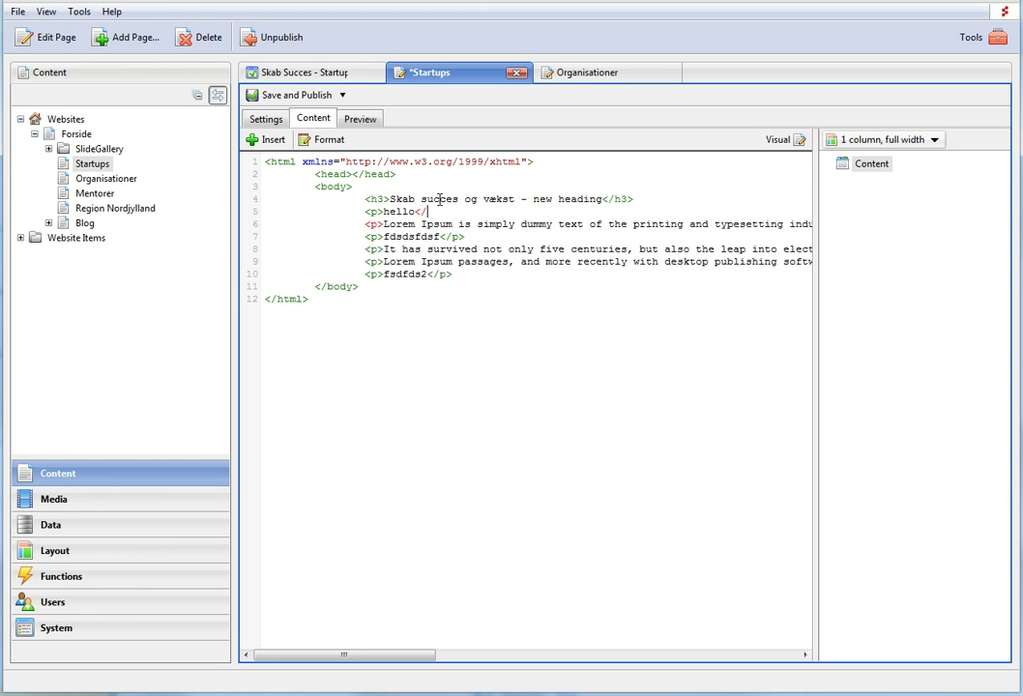
{"action": "type", "text": "p>"}
{"action": "key", "text": "ctrl+s"}
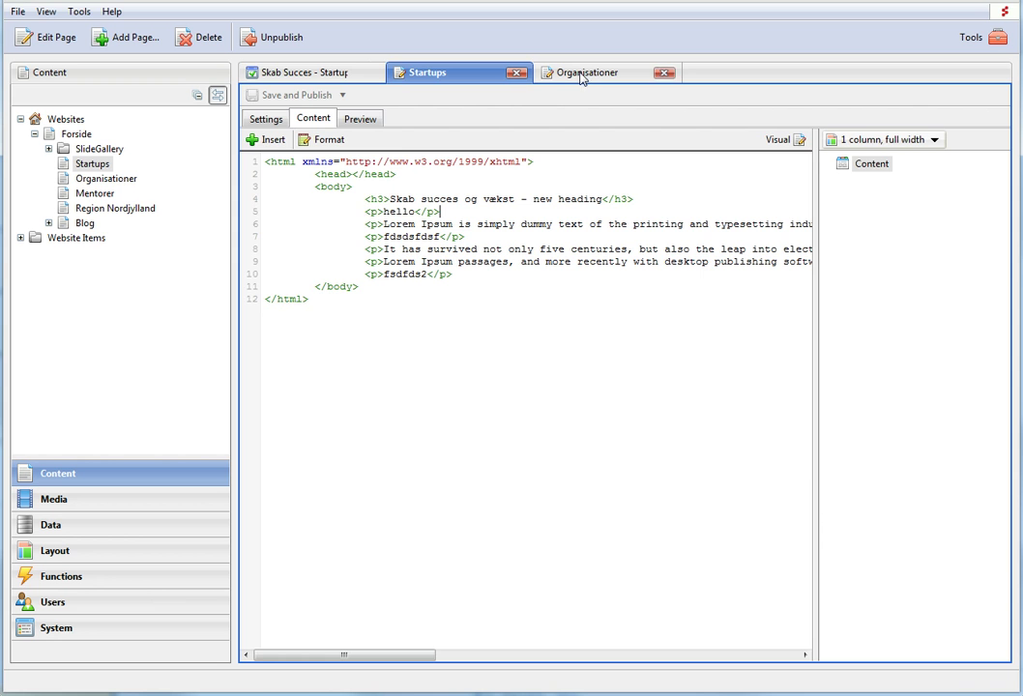
- Confirm the hello paragraph on the refreshed live site, then switch to the Organisationer editor
{"action": "left_click", "coordinate": [309, 74]}
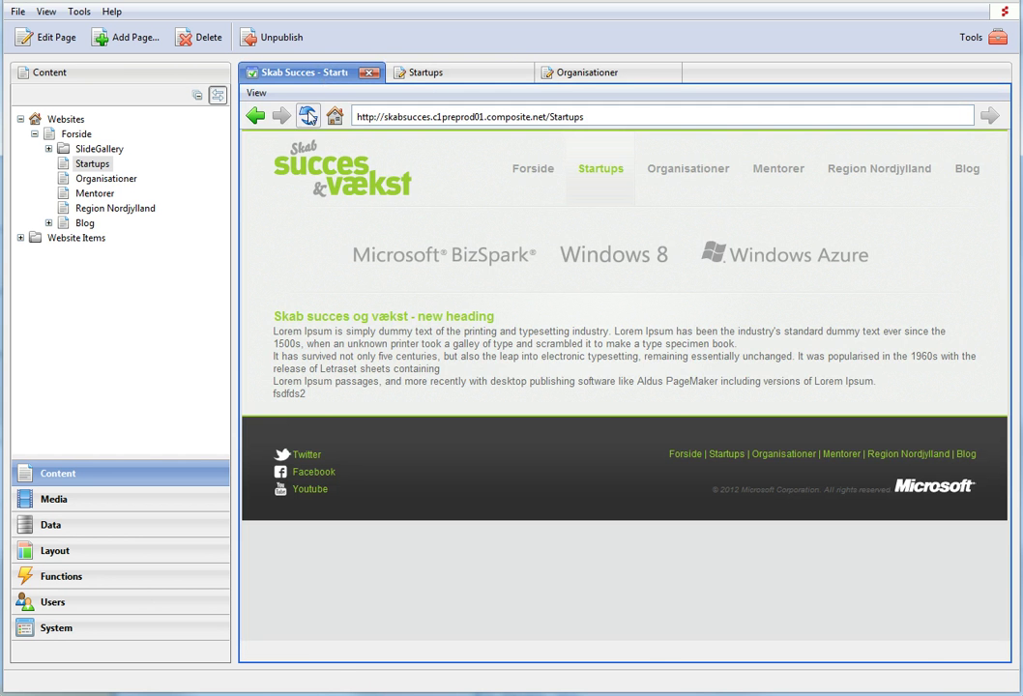
{"action": "left_click", "coordinate": [307, 115]}
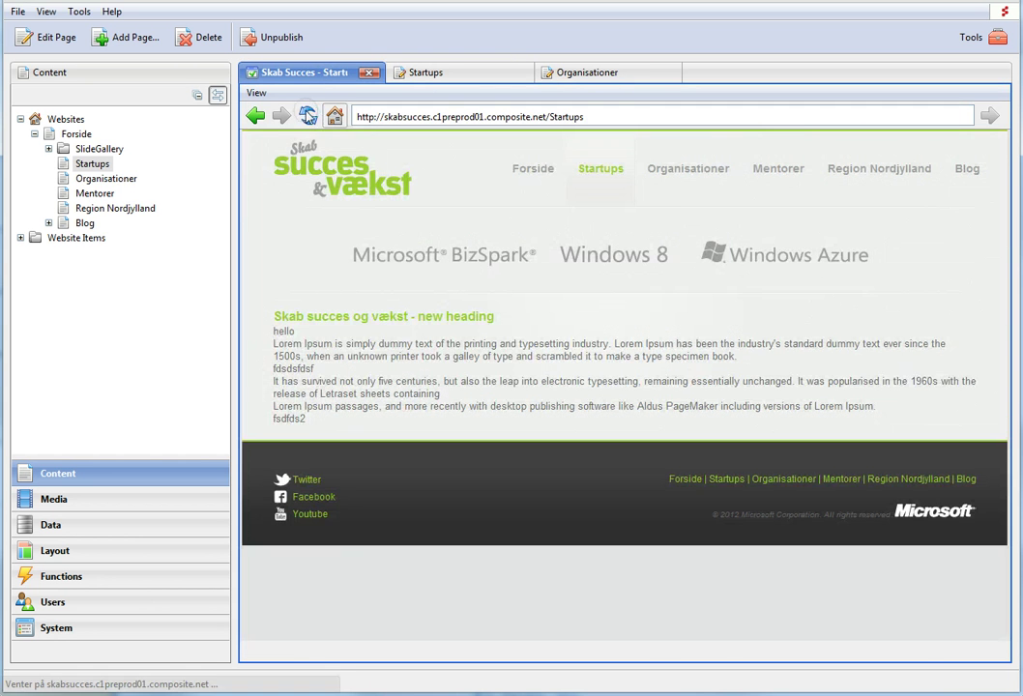
{"action": "left_click", "coordinate": [450, 76]}
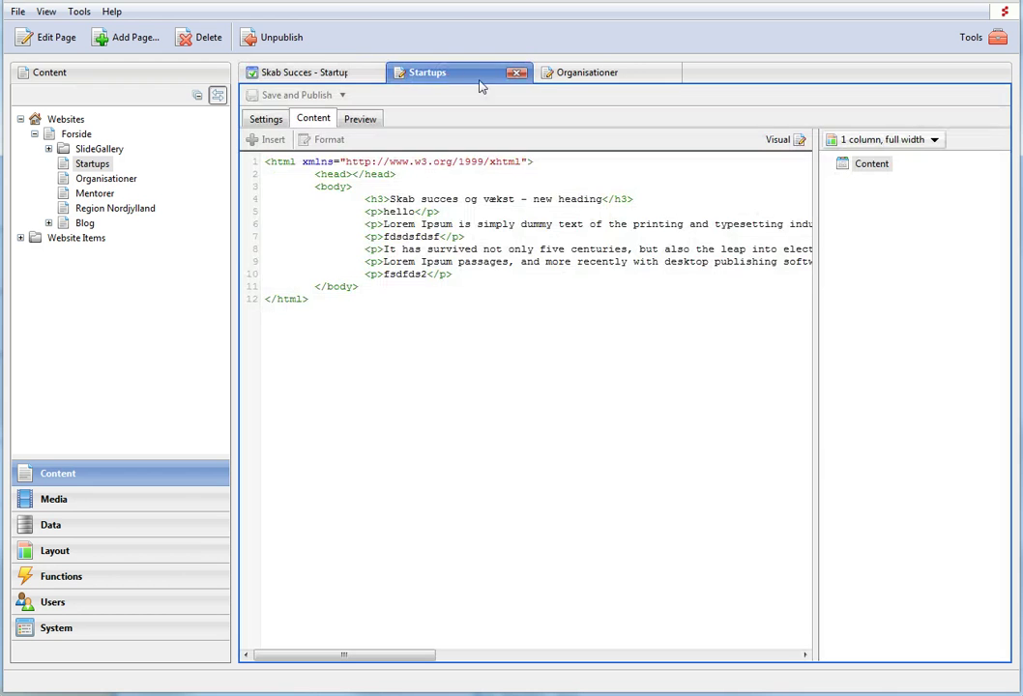
{"action": "left_click", "coordinate": [578, 75]}
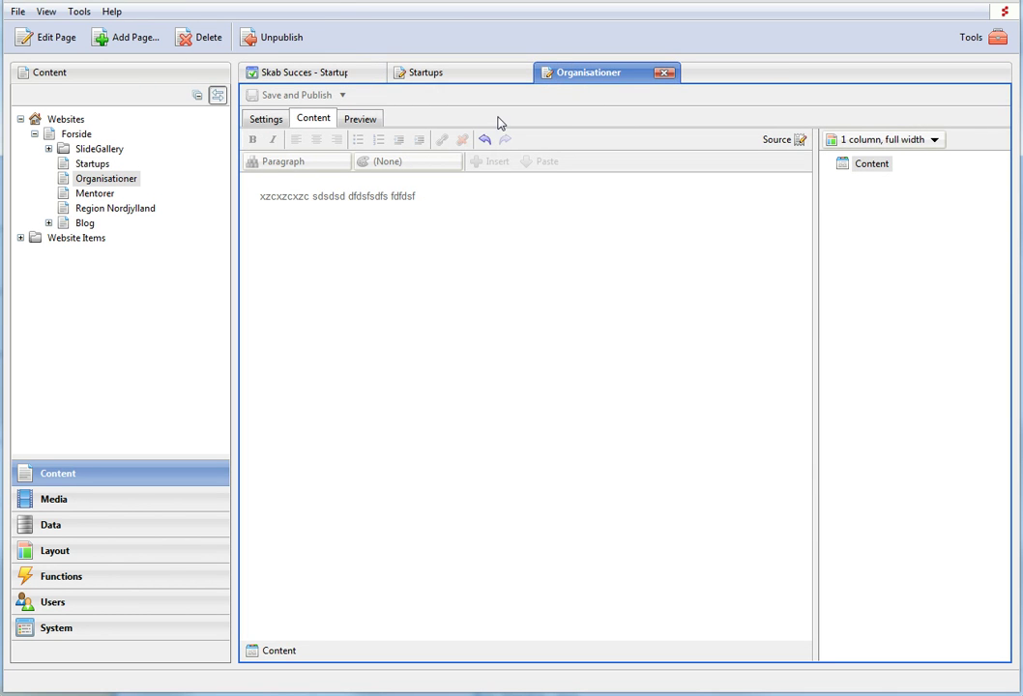